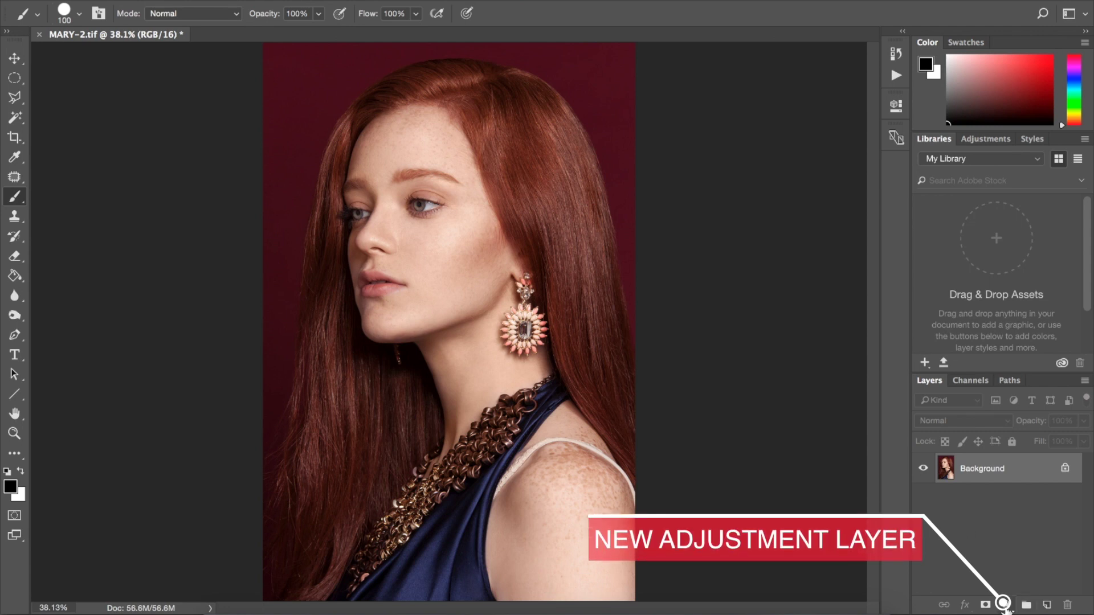
- Add a Hue/Saturation adjustment layer and sample the red backdrop to target the Reds range
click(1003, 604)
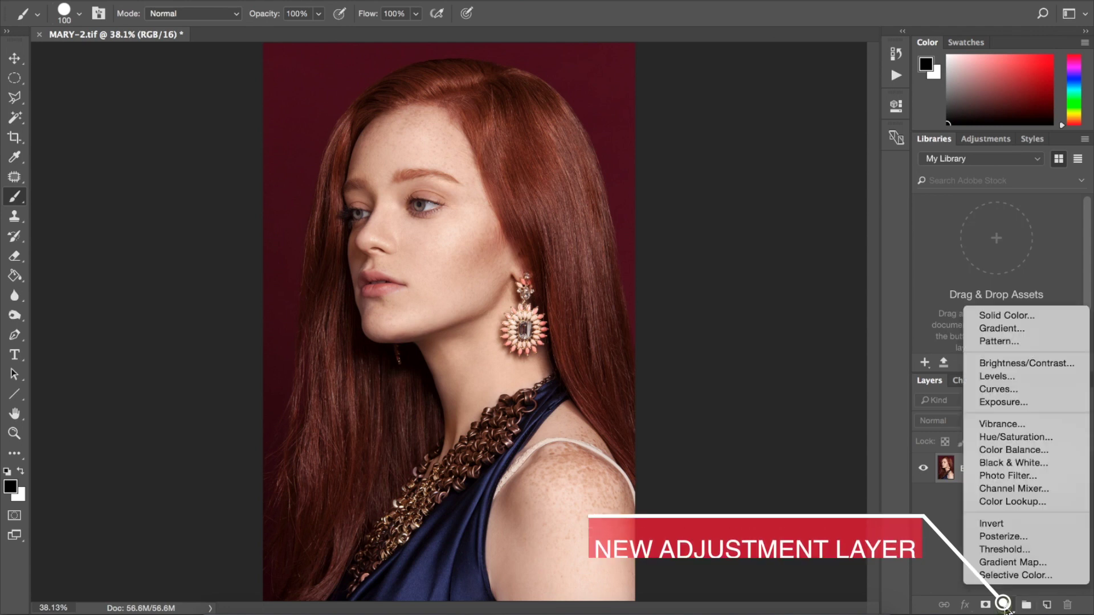
click(1061, 436)
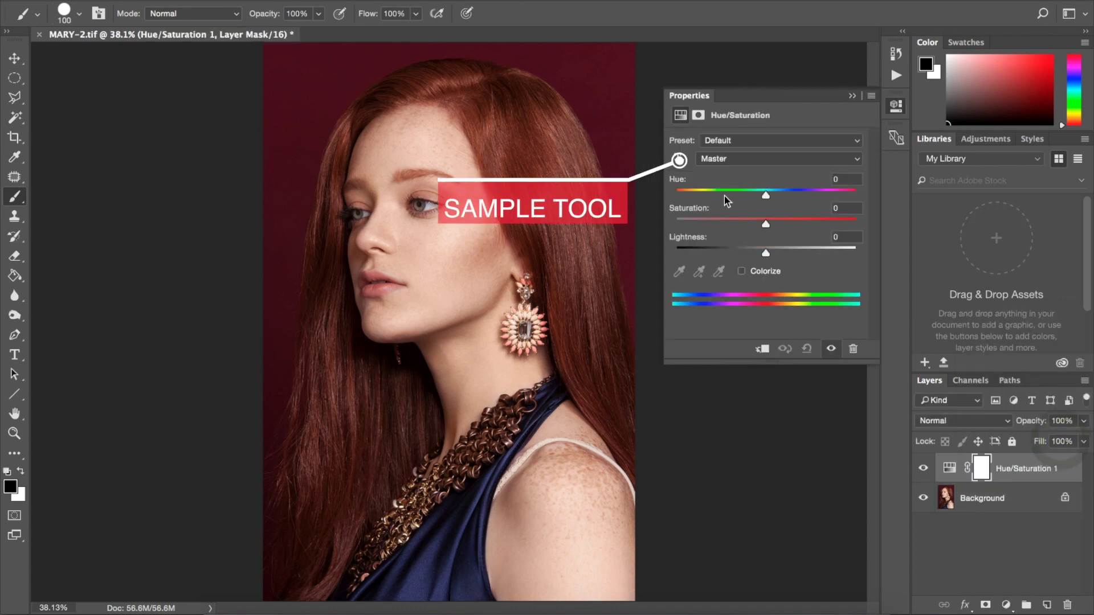
click(677, 161)
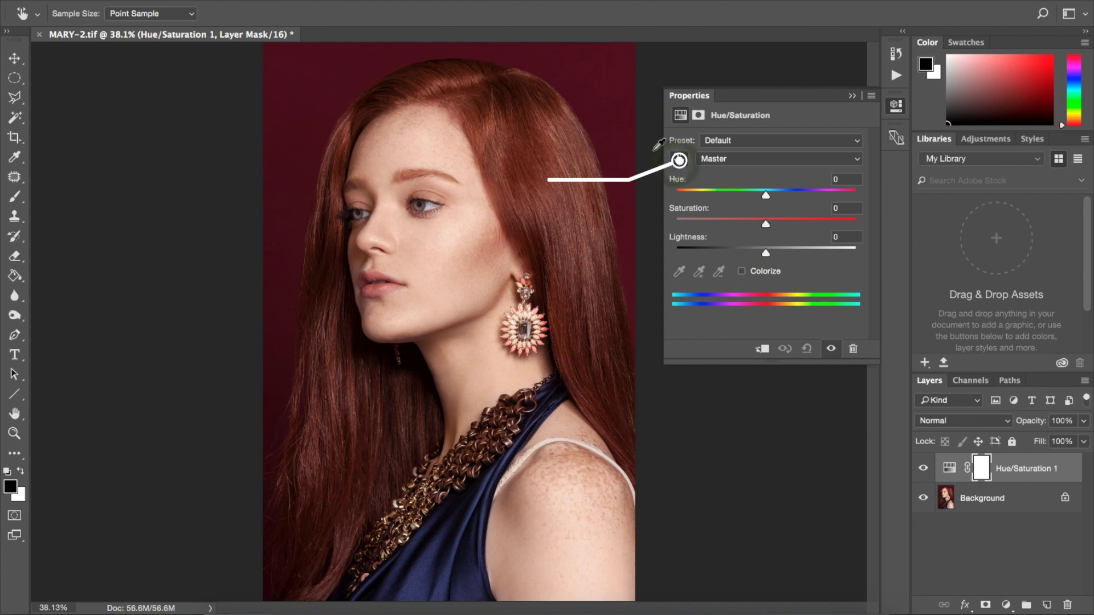
click(606, 111)
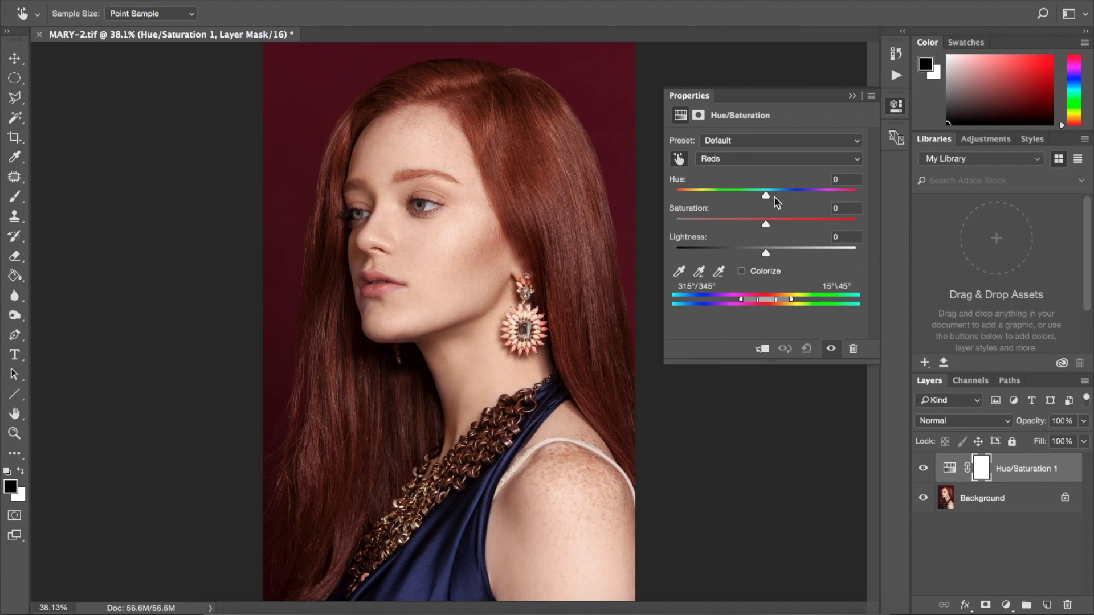
- Raise saturation to +100 and shift the colour range to Magentas 265°/294°–324°/354°
drag(785, 220, 858, 223)
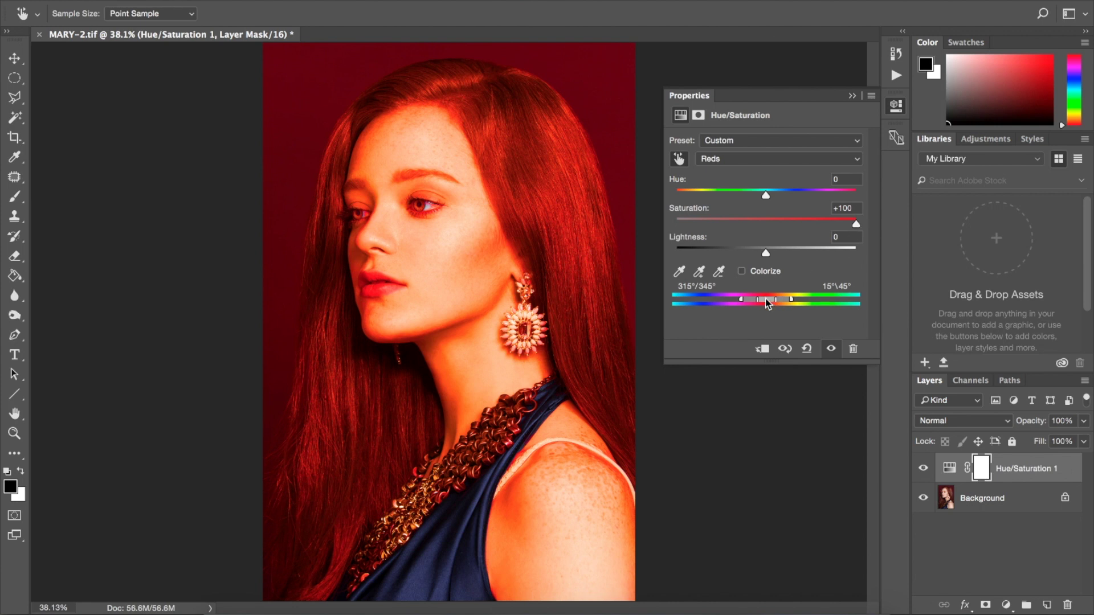
drag(765, 299, 742, 309)
- Nudge the Magentas range's upper edge to 355°
scroll(543, 210, up, 1)
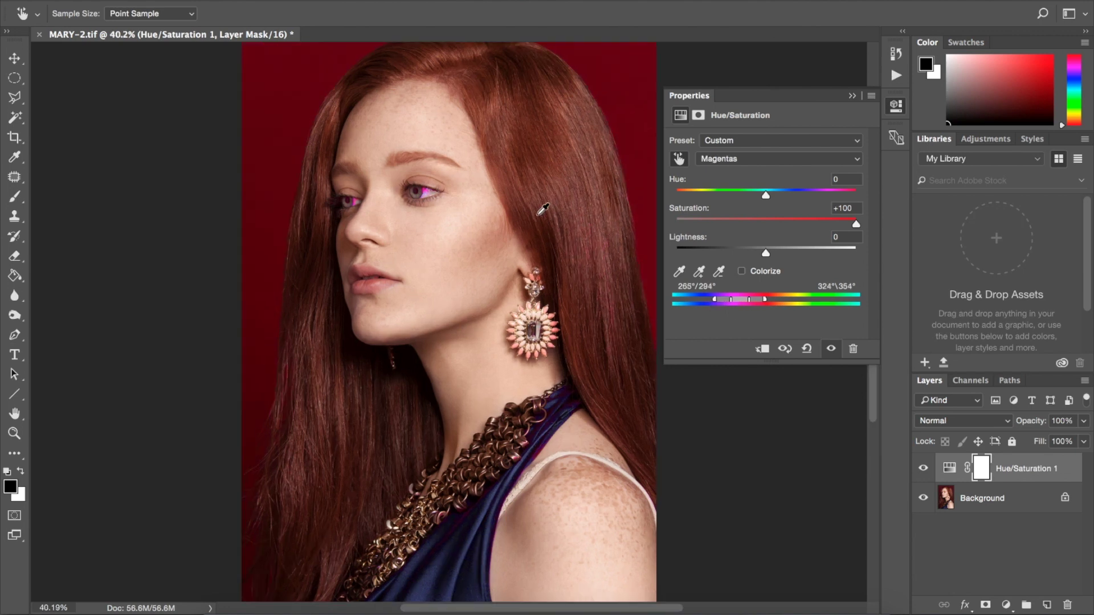
scroll(543, 210, up, 6)
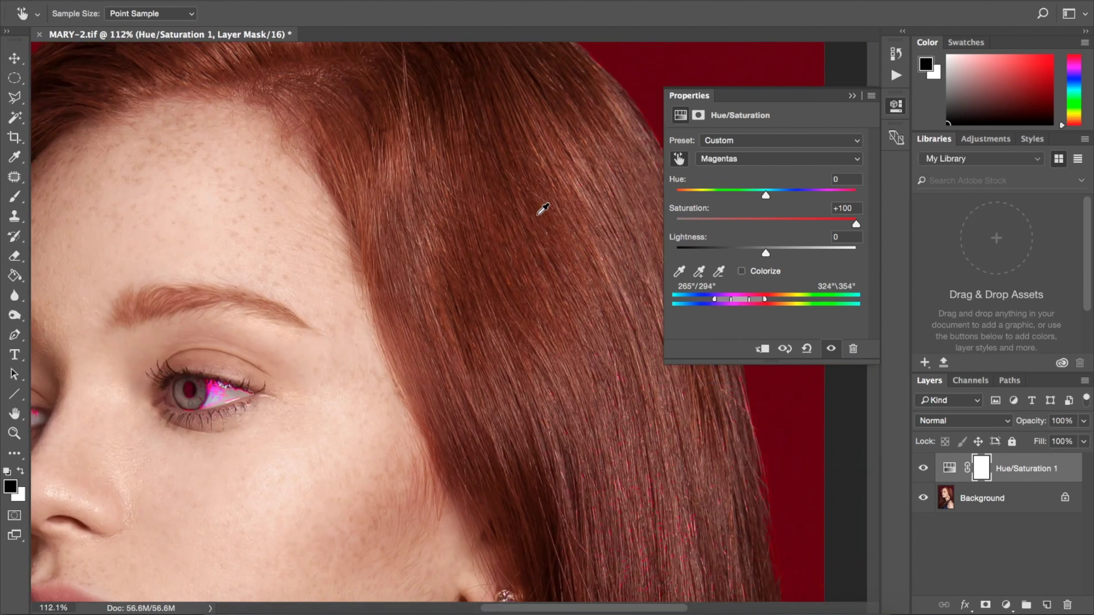
scroll(543, 209, up, 5)
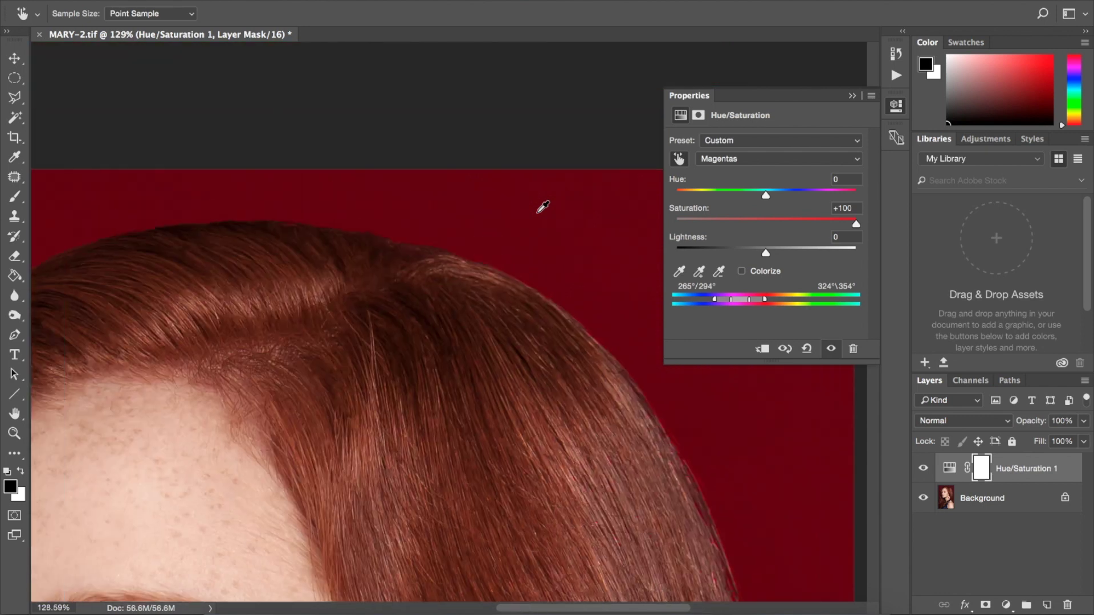
scroll(543, 206, up, 4)
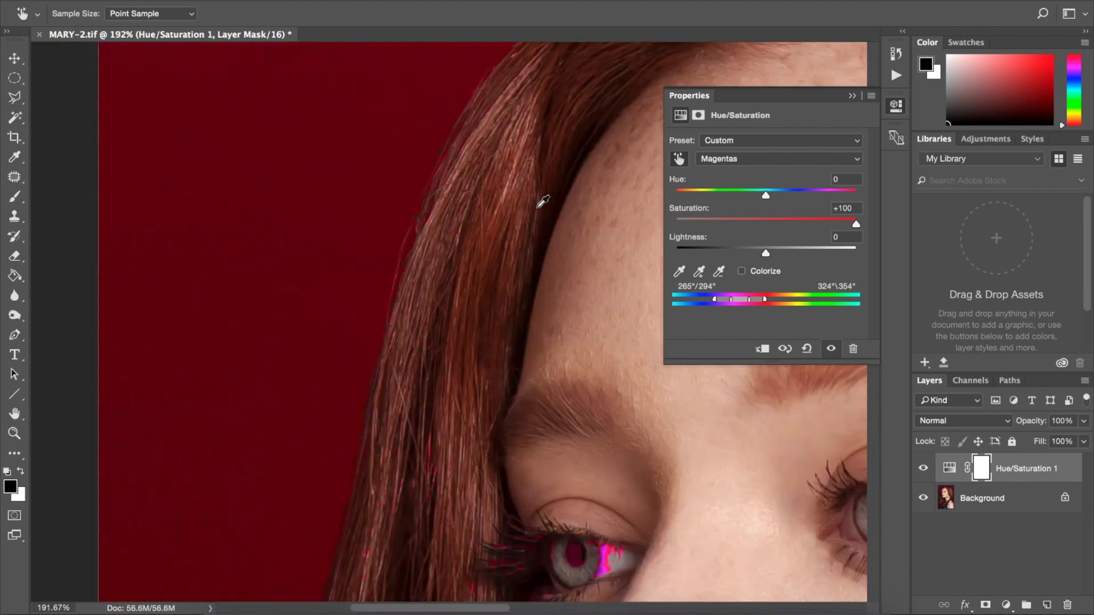
scroll(542, 202, down, 10)
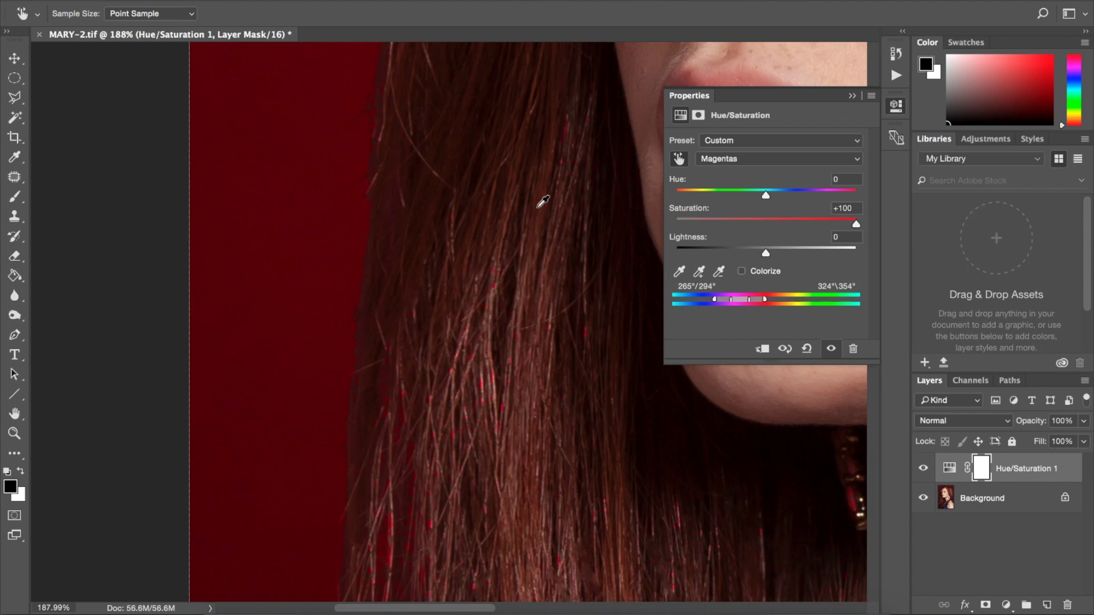
scroll(543, 202, down, 5)
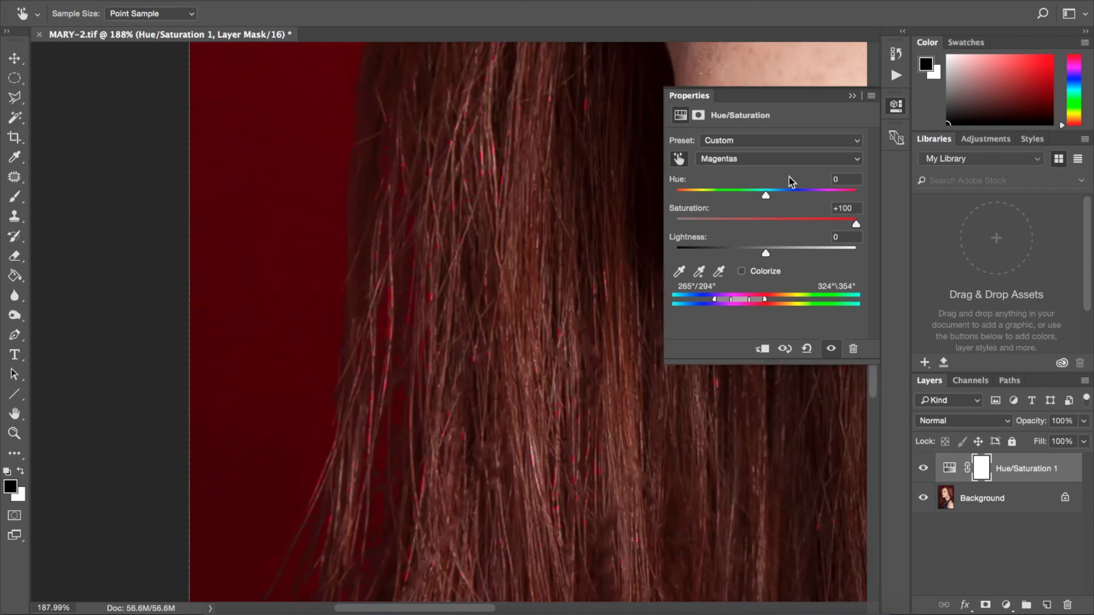
drag(767, 301, 763, 301)
- Pan around the image to check the boosted saturation, which shows mainly on the eyeshadow
scroll(560, 285, up, 10)
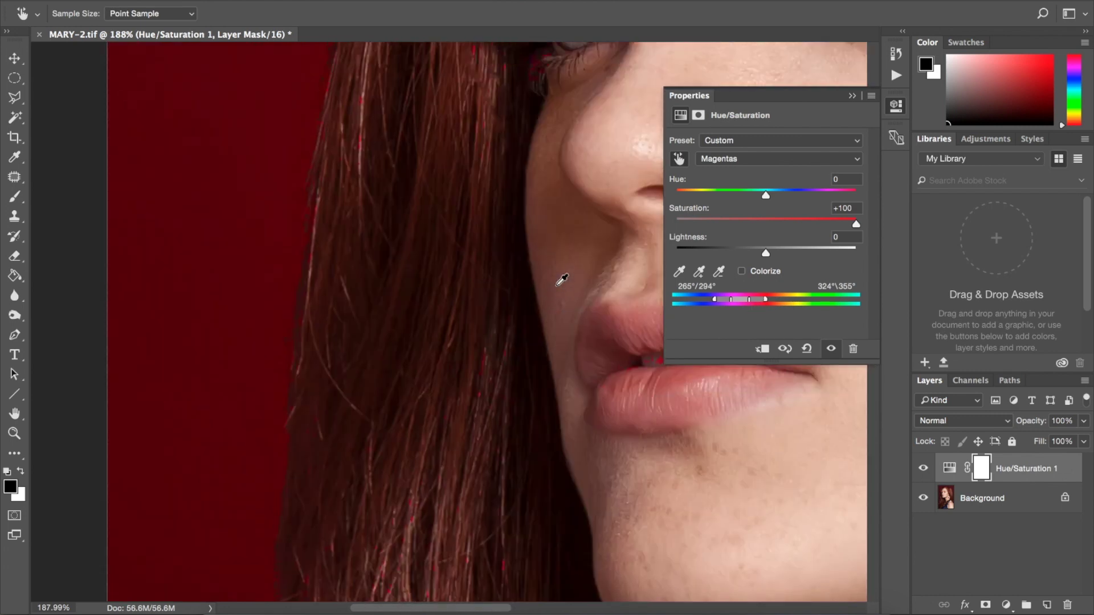
scroll(562, 279, up, 15)
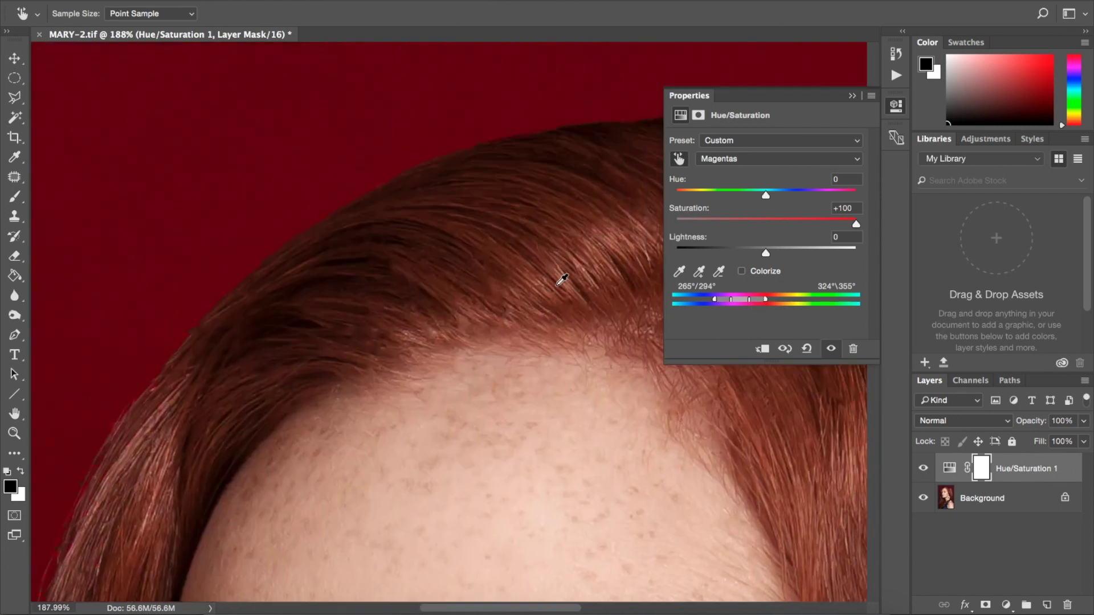
scroll(561, 279, right, 15)
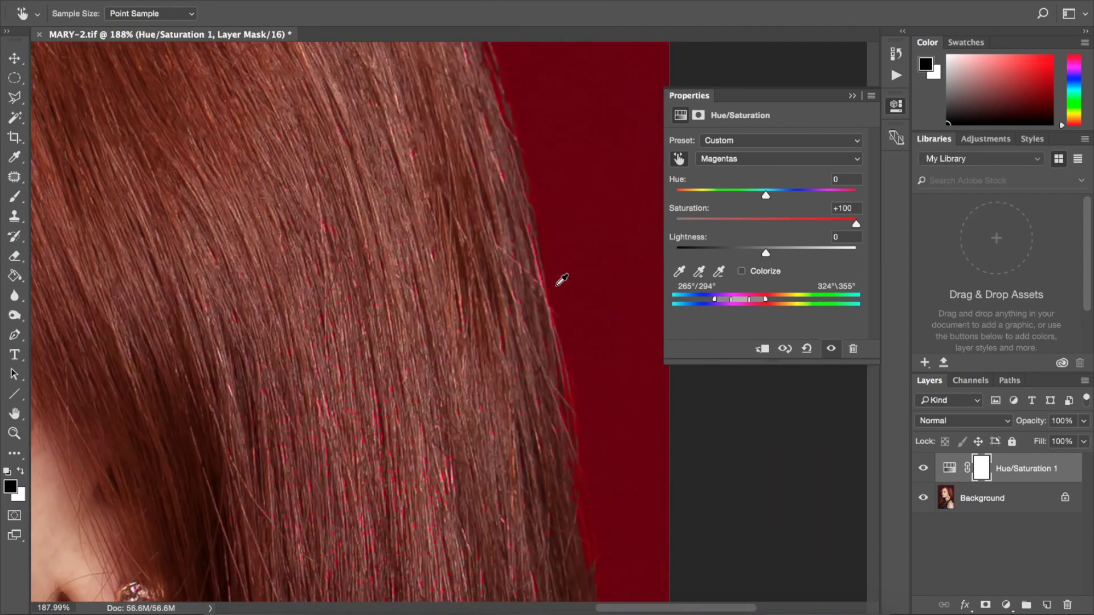
scroll(561, 279, left, 15)
scroll(561, 279, down, 5)
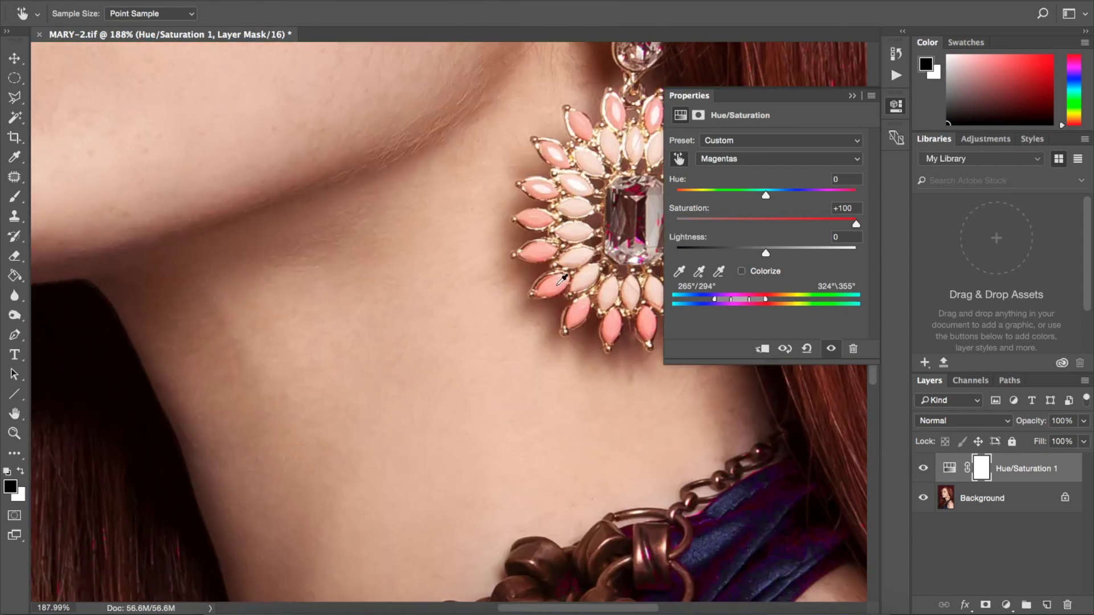
scroll(562, 279, down, 10)
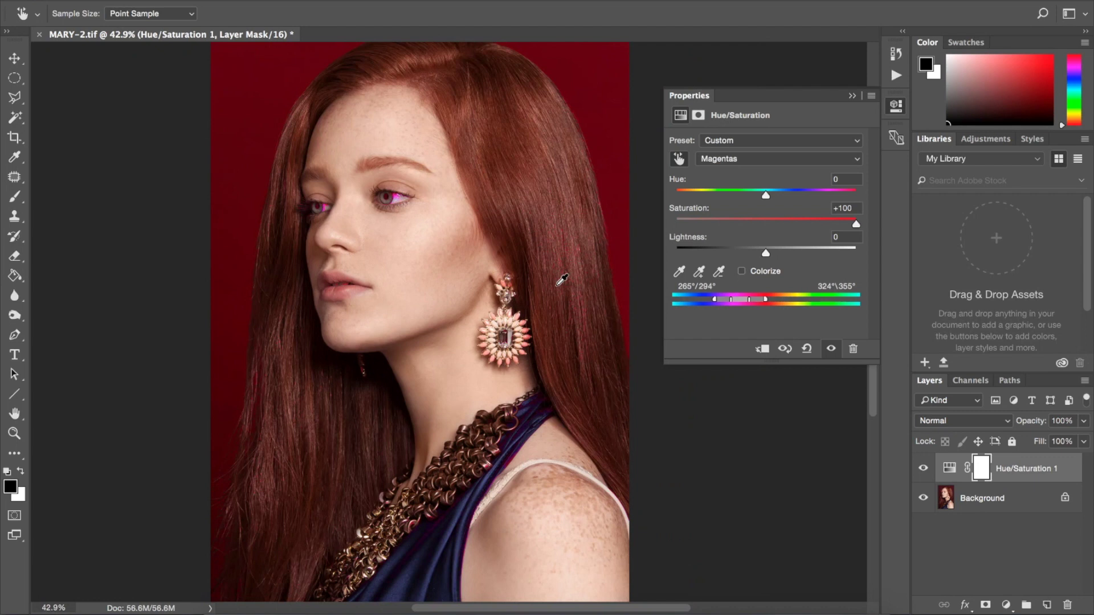
scroll(562, 279, up, 3)
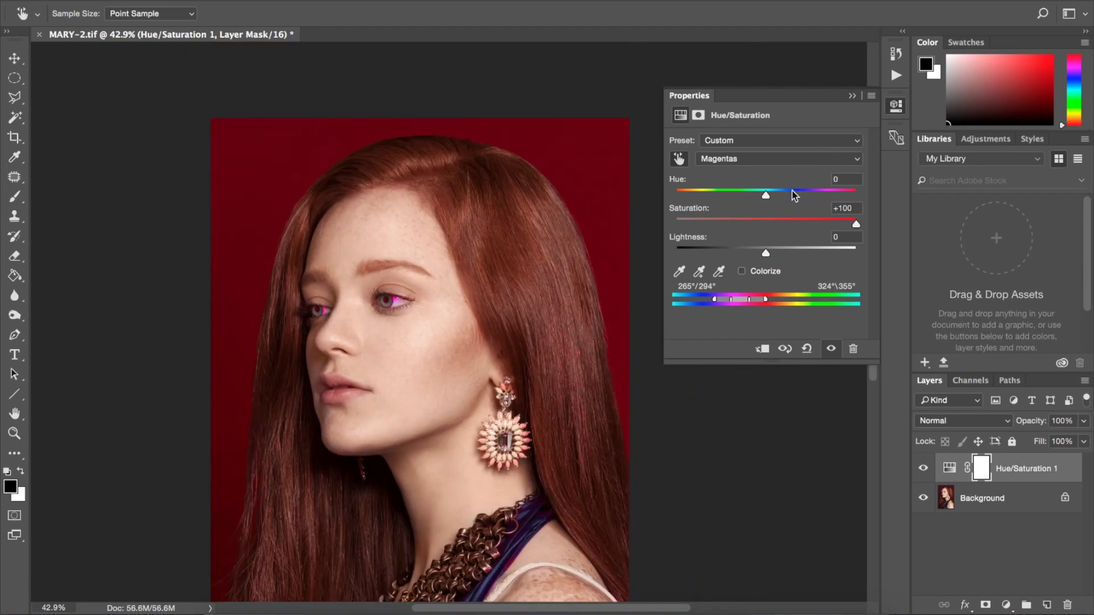
- Set the Magentas hue to +151 and saturation to +3, turning the backdrop green
drag(791, 190, 769, 221)
drag(712, 195, 846, 204)
drag(742, 300, 770, 300)
- Zoom to about 116% on the face to examine the olive-tinted lips
scroll(549, 245, up, 5)
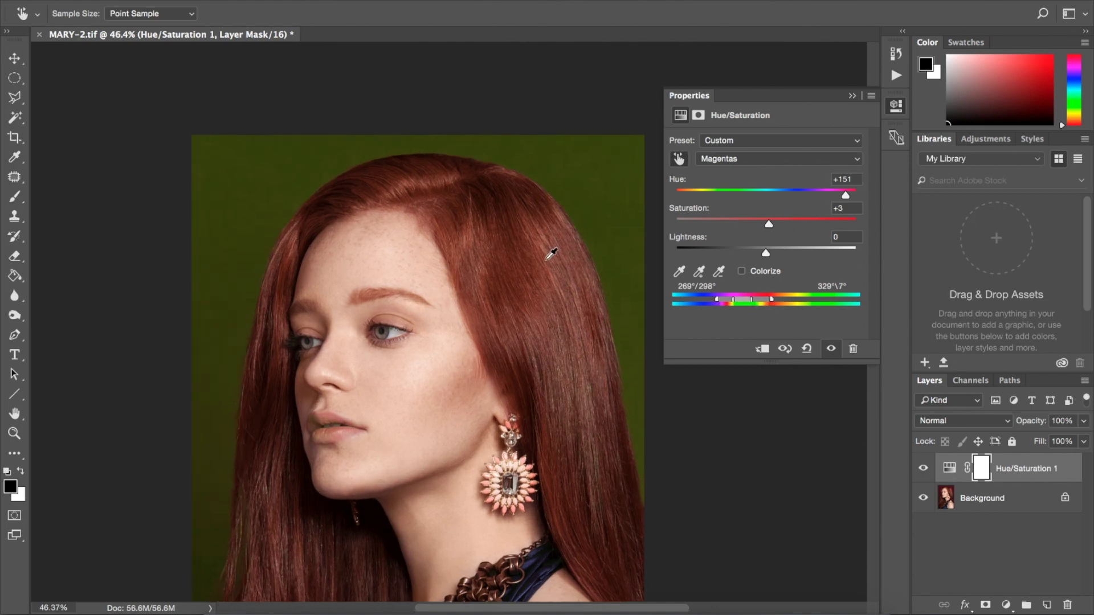
scroll(334, 260, left, 10)
scroll(328, 256, up, 5)
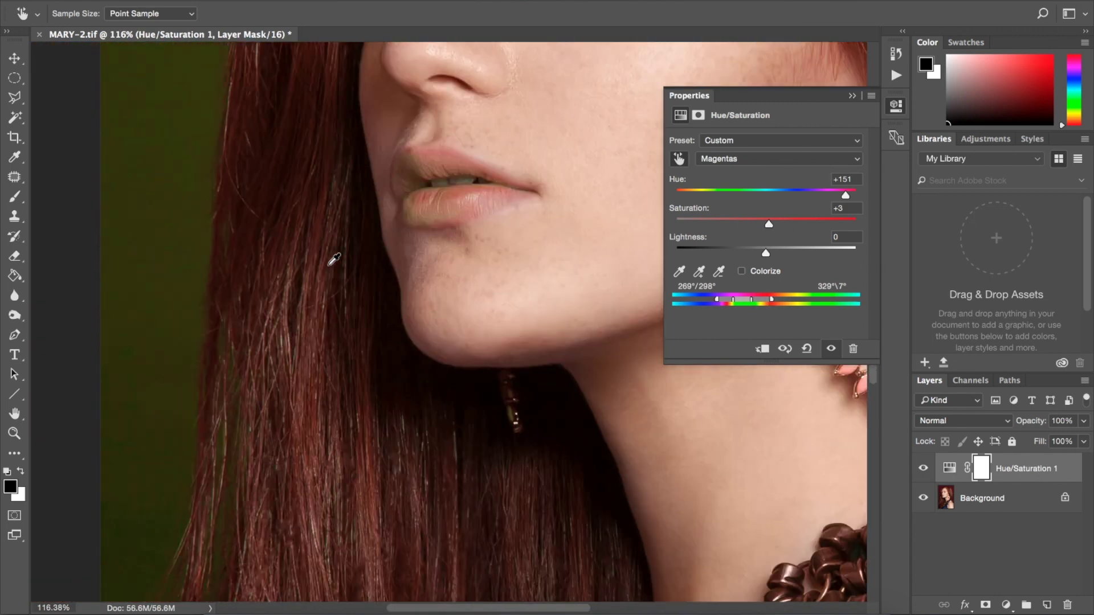
scroll(327, 256, right, 10)
shift+click(522, 314)
scroll(521, 314, left, 6)
scroll(521, 314, up, 2)
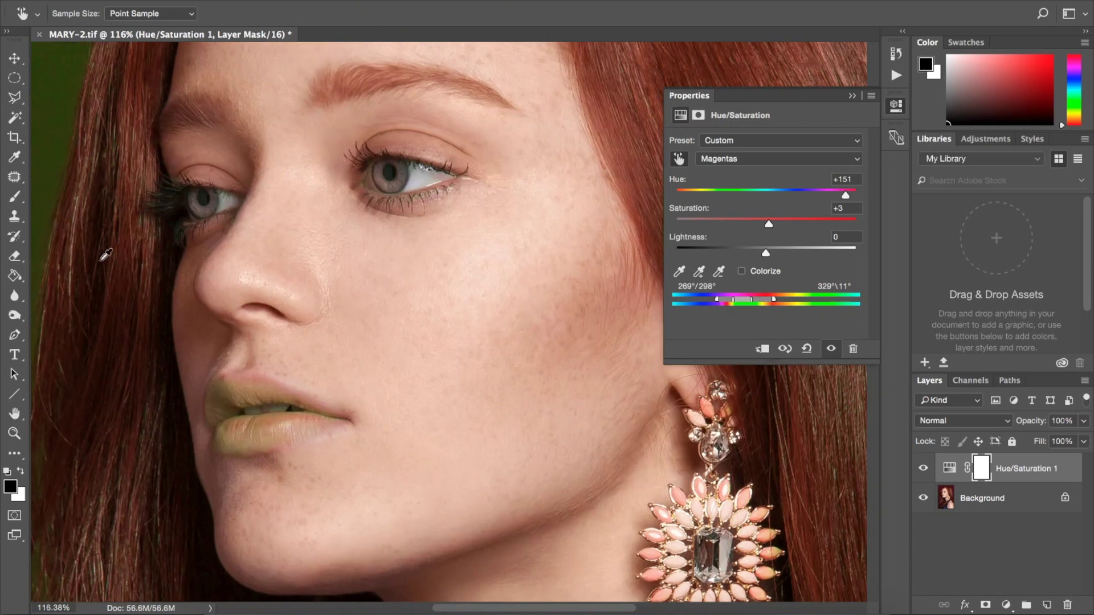
- Paint black on the Hue/Saturation mask over the lips, cheek, face and hair to exclude the model
click(23, 196)
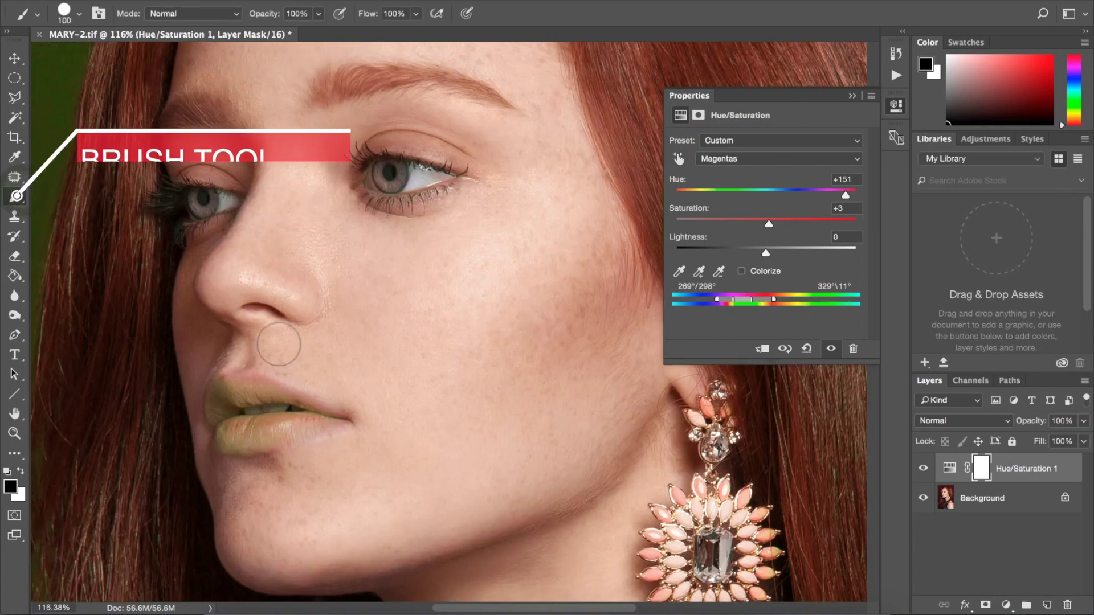
mouse_move(230, 367)
mouse_down()
mouse_move(233, 399)
mouse_move(234, 366)
mouse_move(300, 444)
mouse_move(348, 436)
mouse_up()
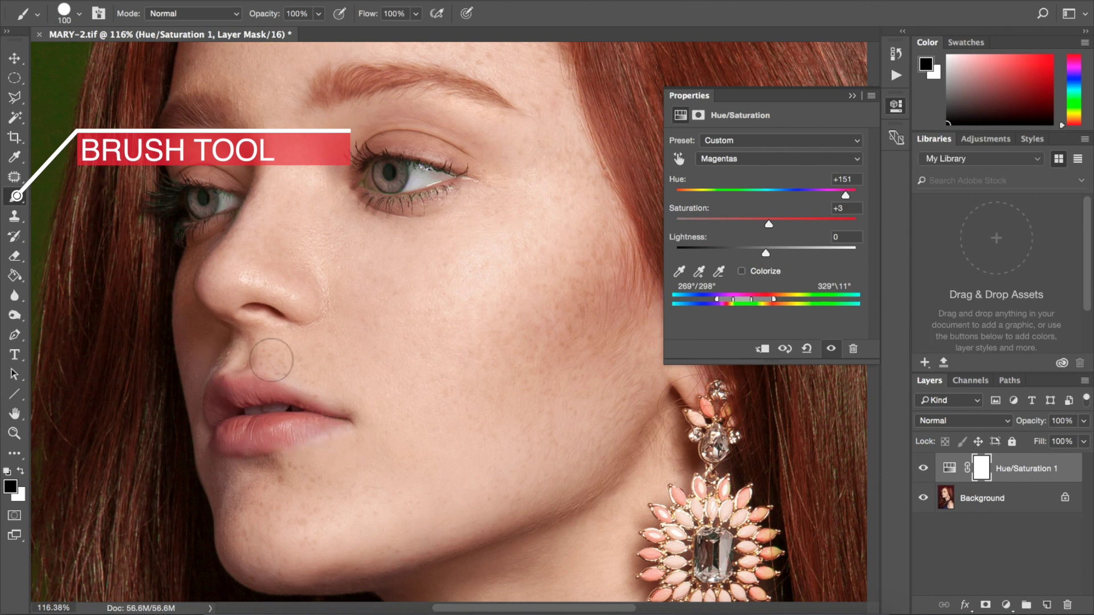
click(395, 268)
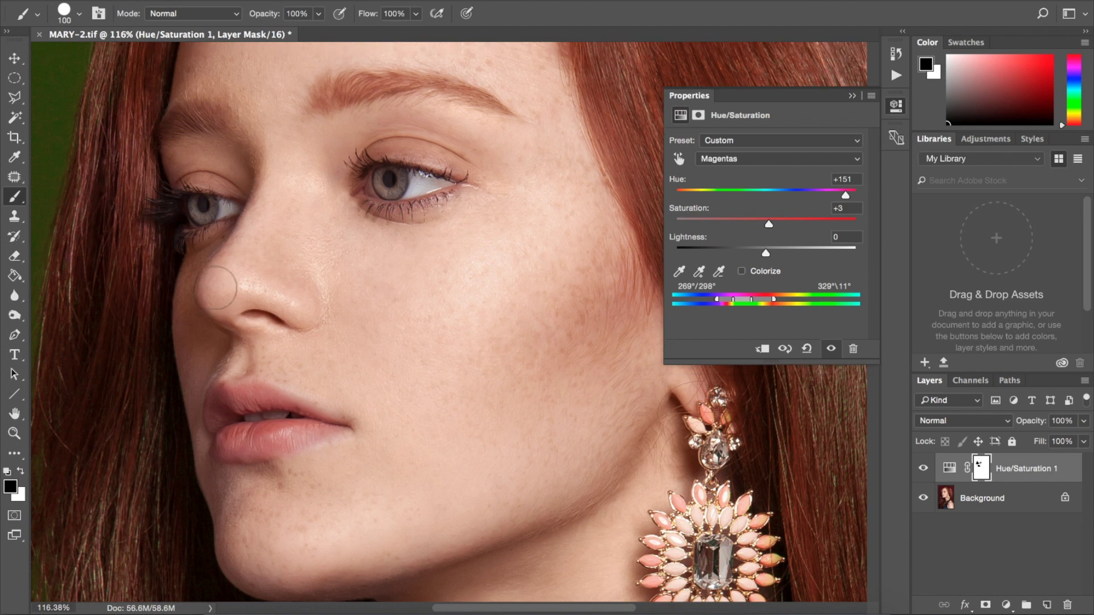
drag(164, 107, 164, 393)
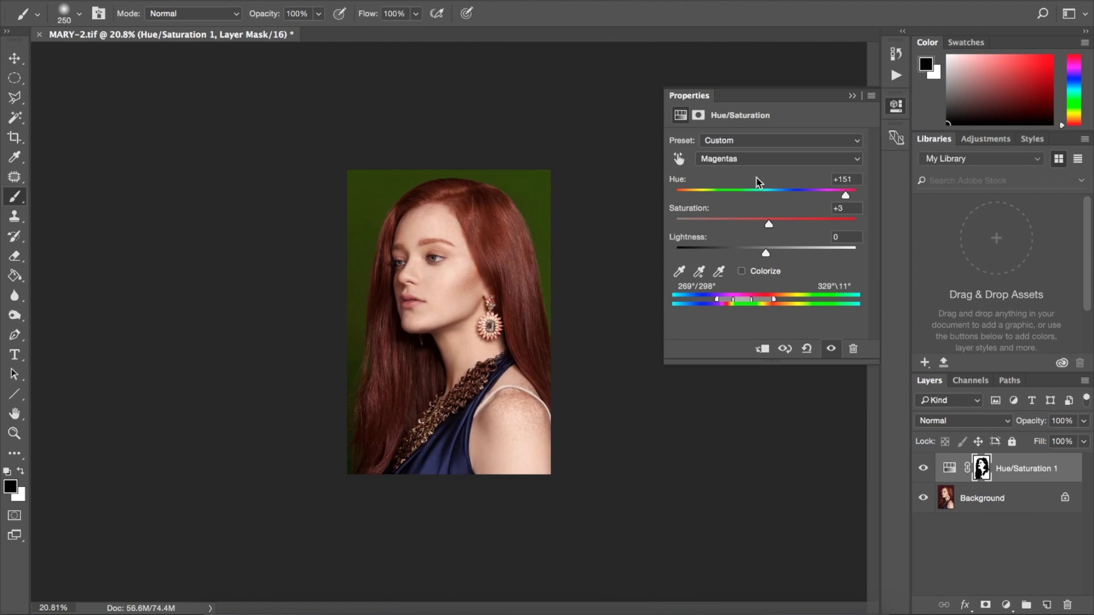
- Try out Magentas hue, saturation and lightness values to recolour the backdrop toward maroon
click(790, 193)
drag(790, 195, 739, 196)
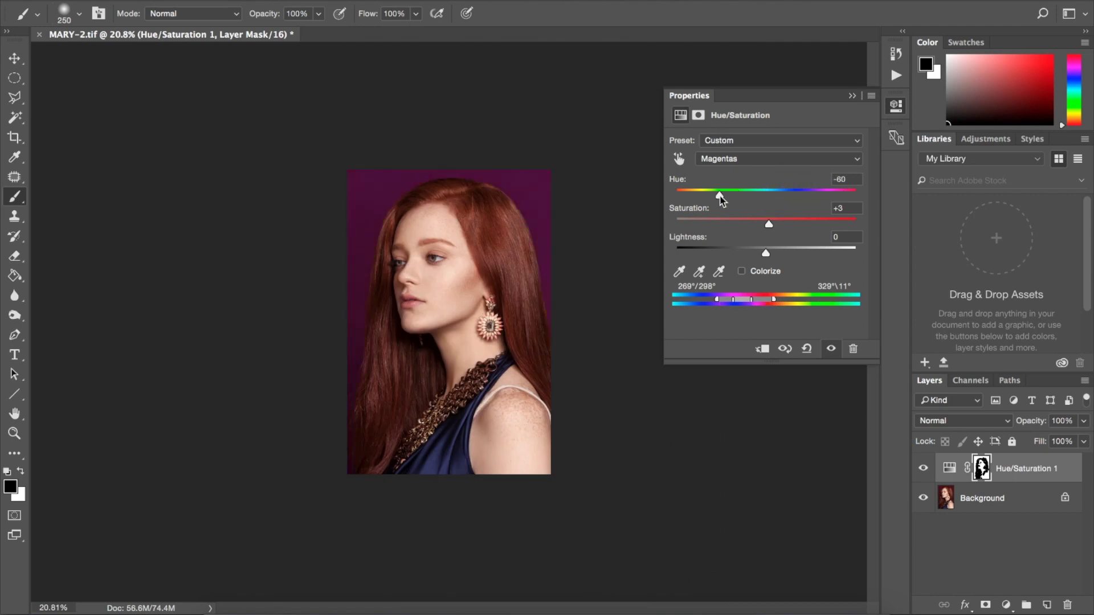
drag(721, 198, 689, 197)
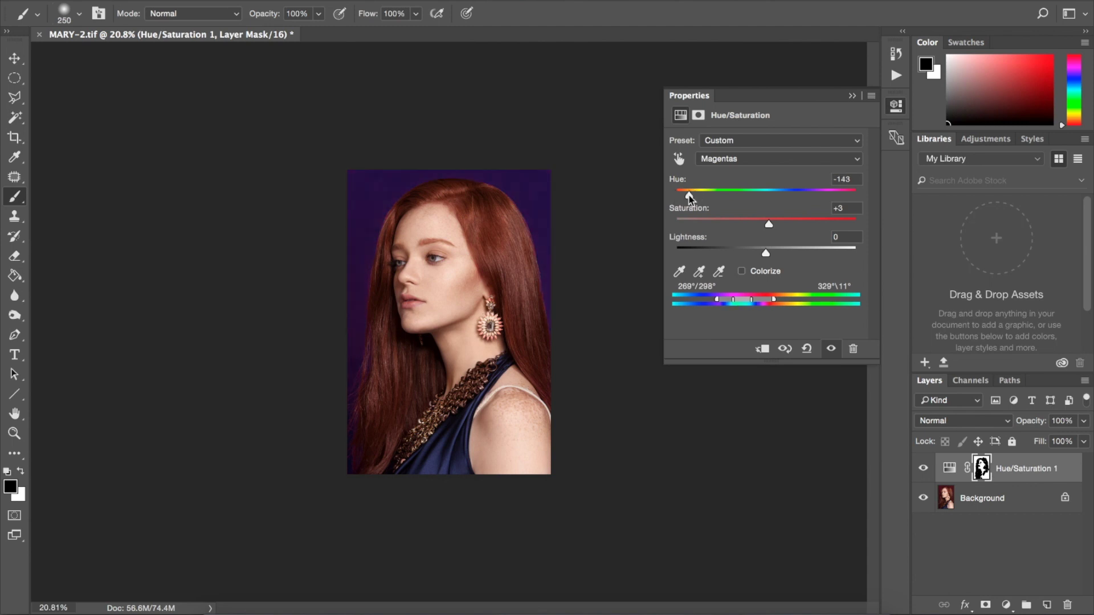
drag(755, 223, 804, 221)
drag(766, 251, 712, 250)
click(729, 222)
scroll(402, 196, up, 5)
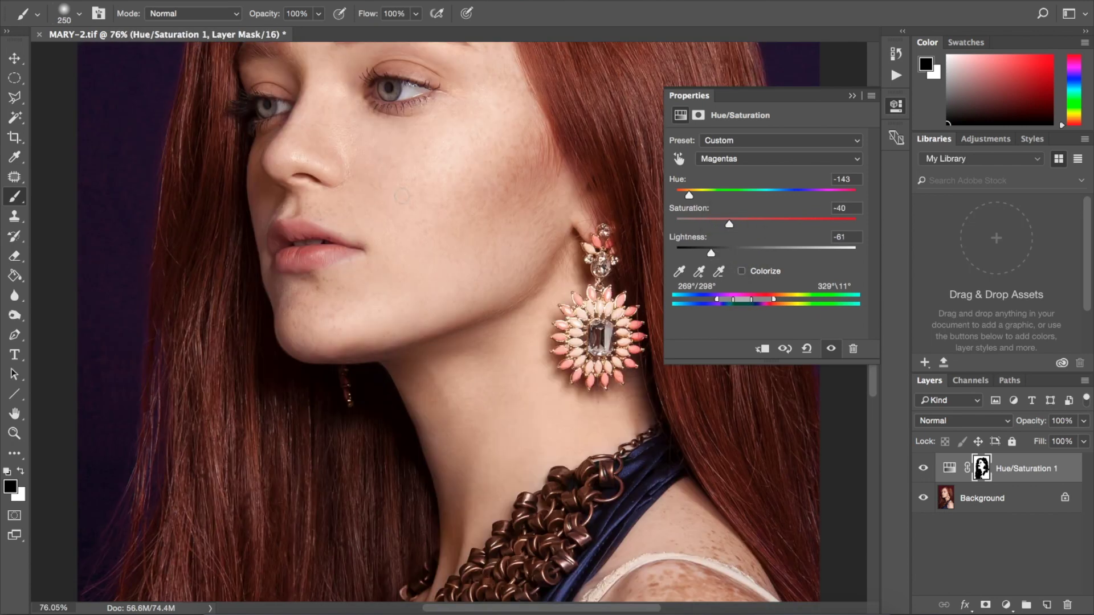
scroll(402, 195, up, 3)
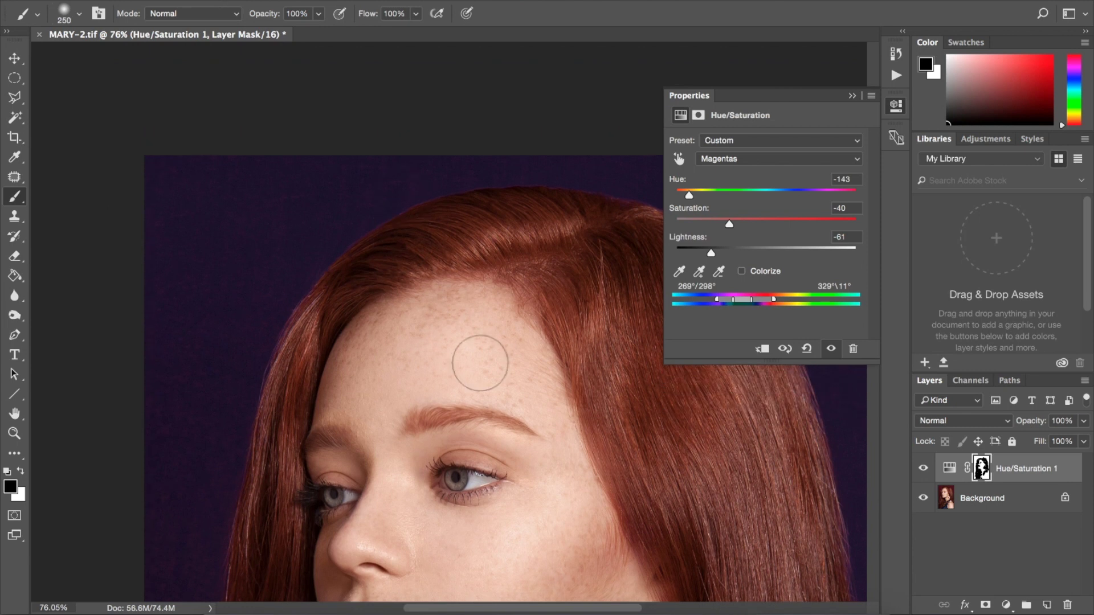
scroll(481, 362, right, 8)
- Settle on Saturation -11, Lightness -24 and Hue -40 for a deep plum backdrop
click(755, 221)
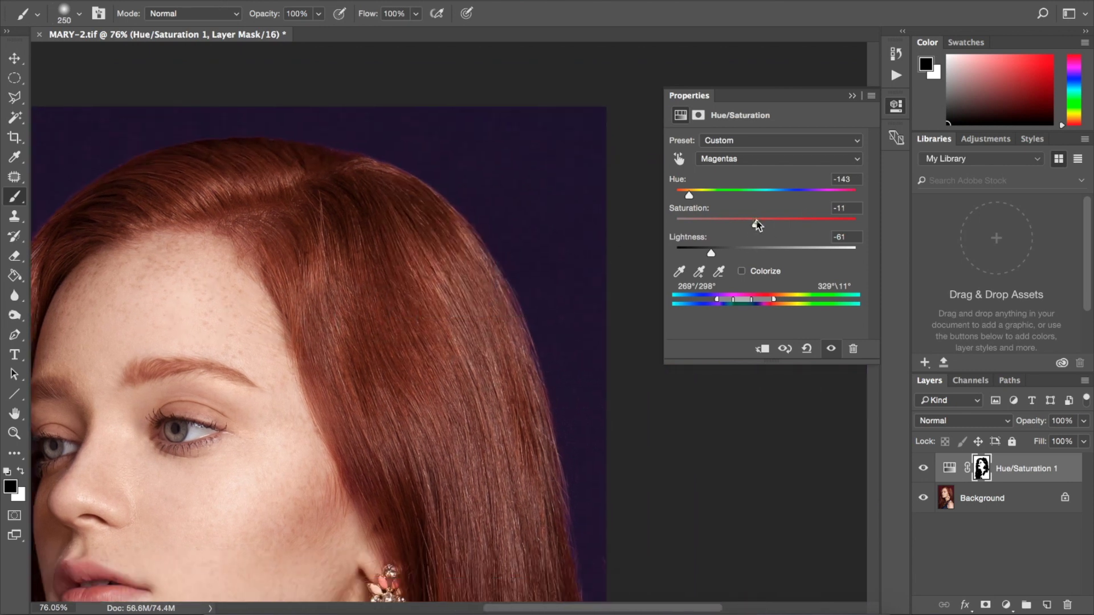
click(734, 251)
drag(734, 252, 744, 252)
click(729, 195)
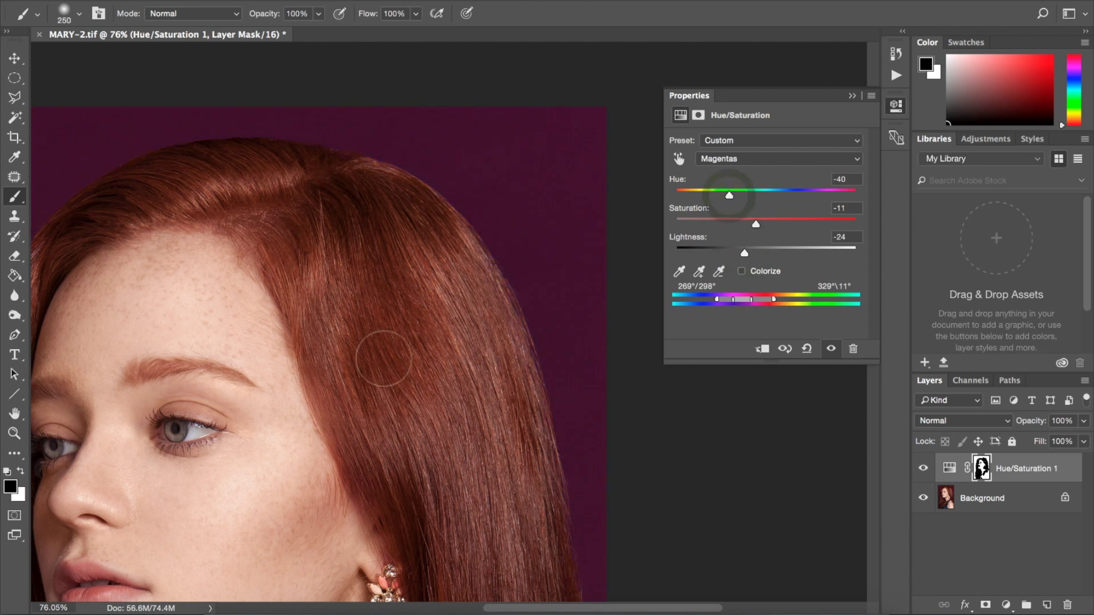
scroll(381, 355, down, 5)
scroll(381, 356, left, 5)
scroll(382, 358, down, 5)
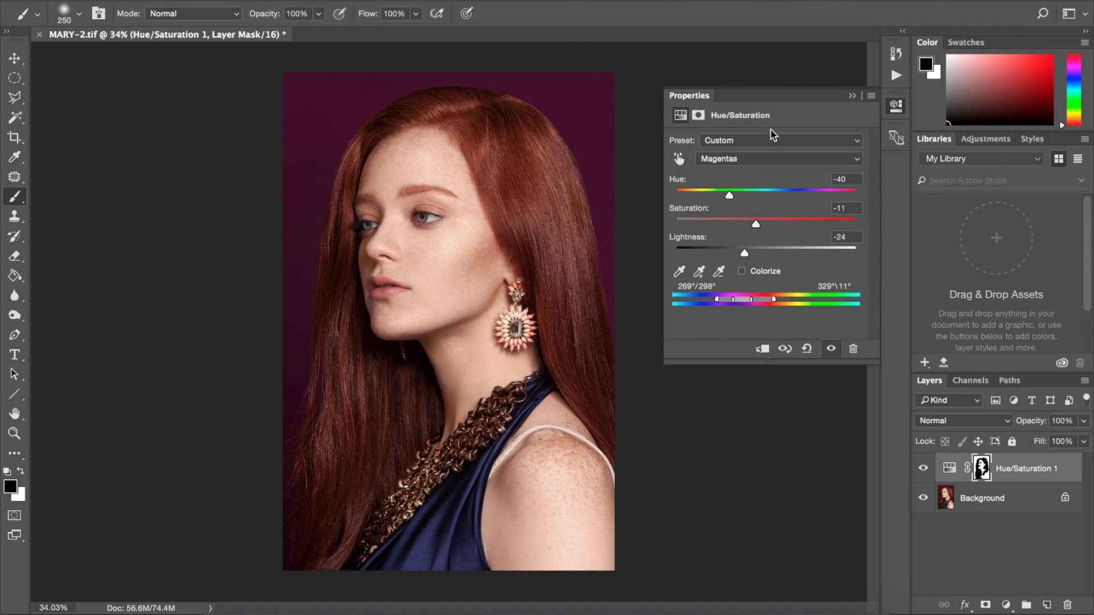
- Collapse the Properties panel to its icon
click(852, 95)
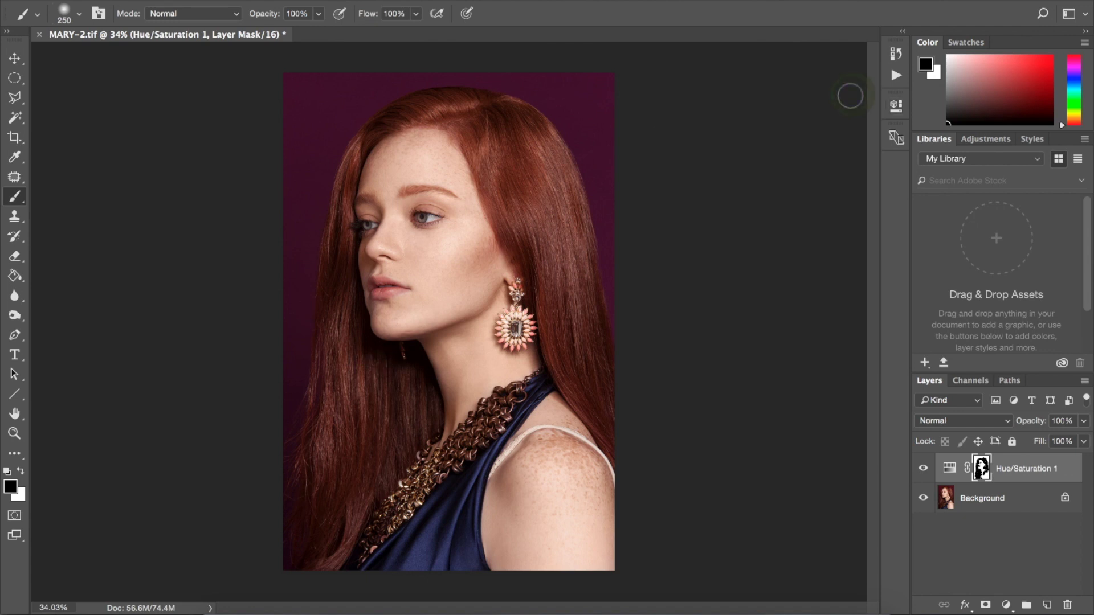